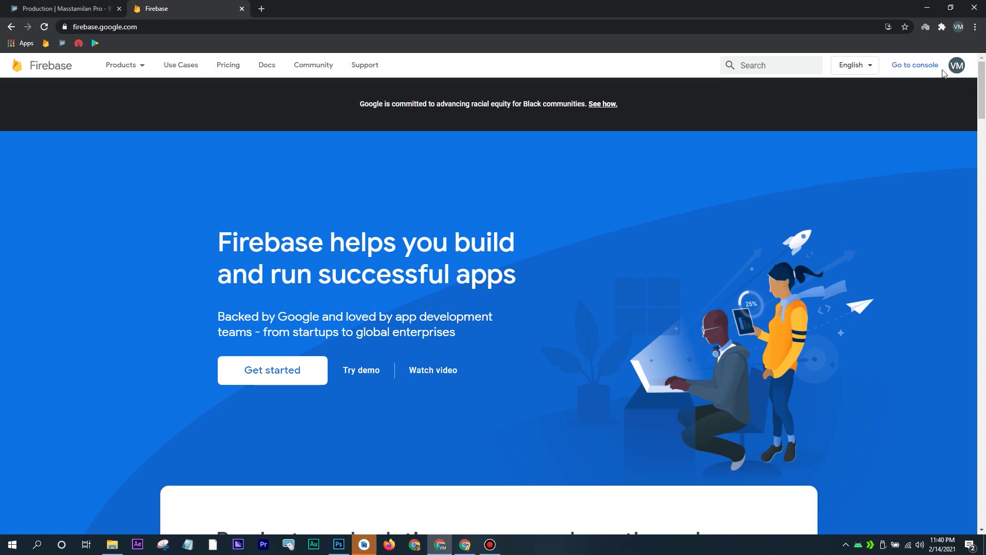
Step: Open the Firebase console and start a new project named VMS-AppsDev, continuing to the Google Analytics stage
left_click(915, 71)
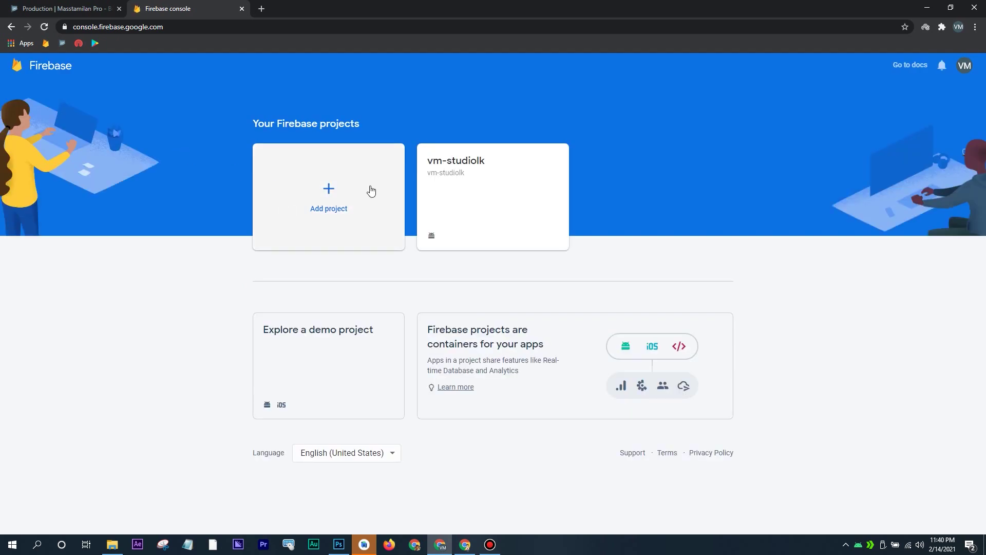
left_click(329, 193)
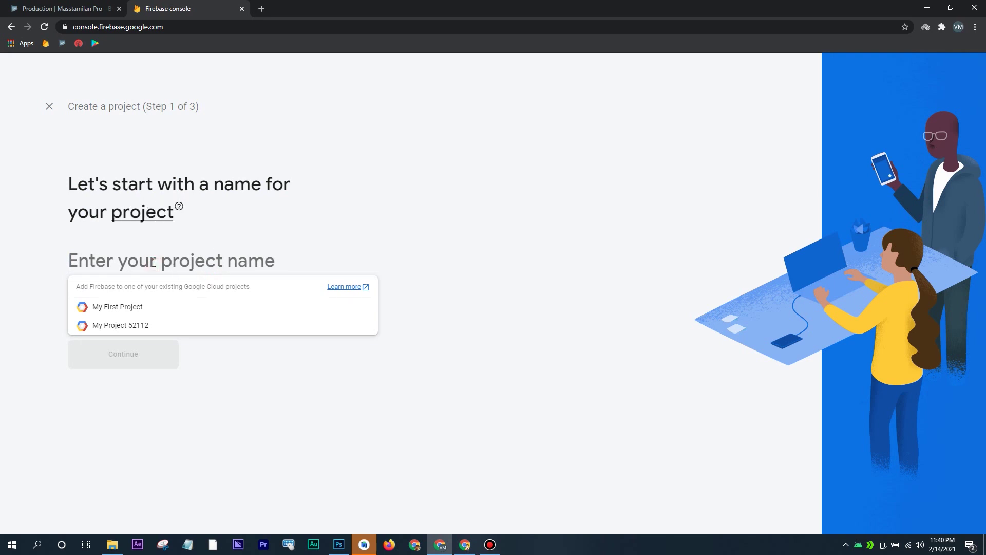
type("VMS")
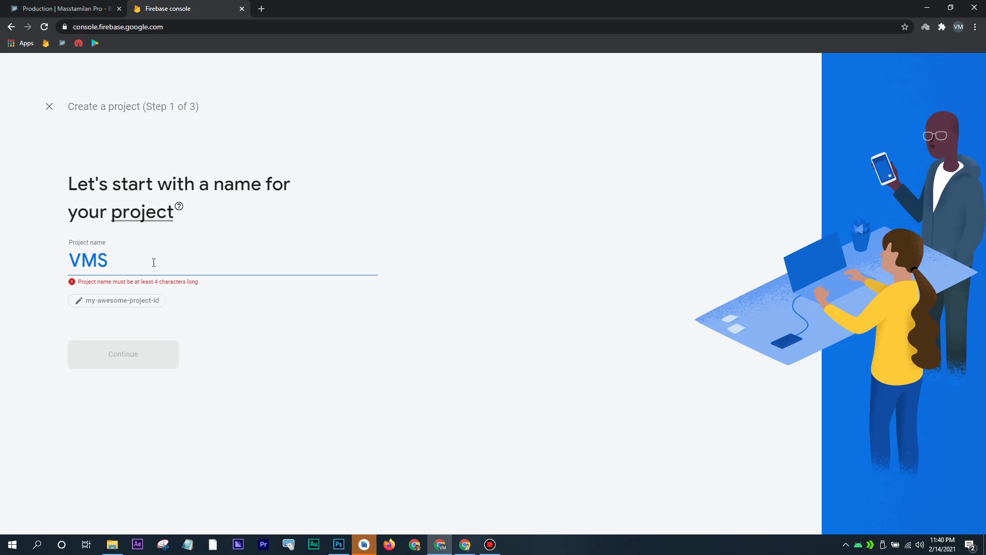
type("-")
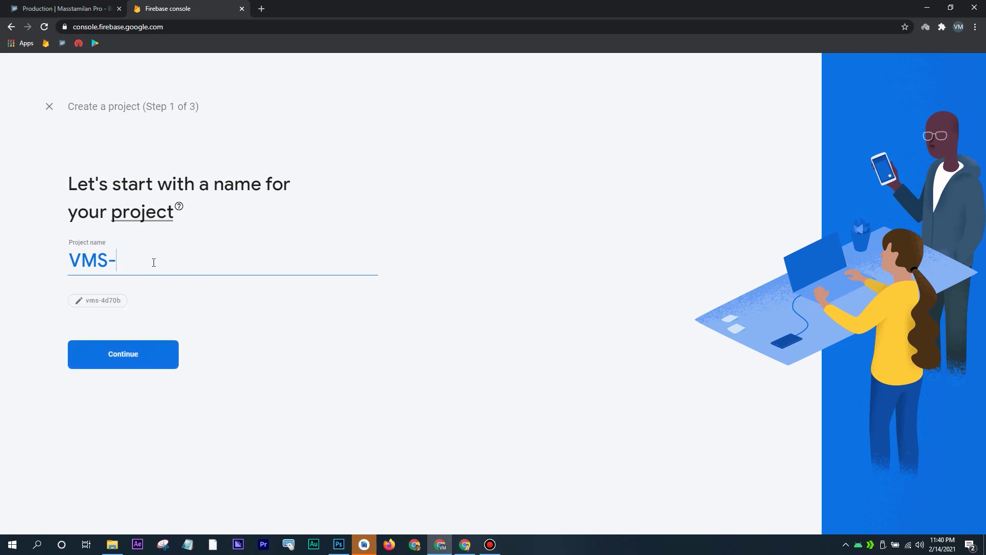
type("Apps")
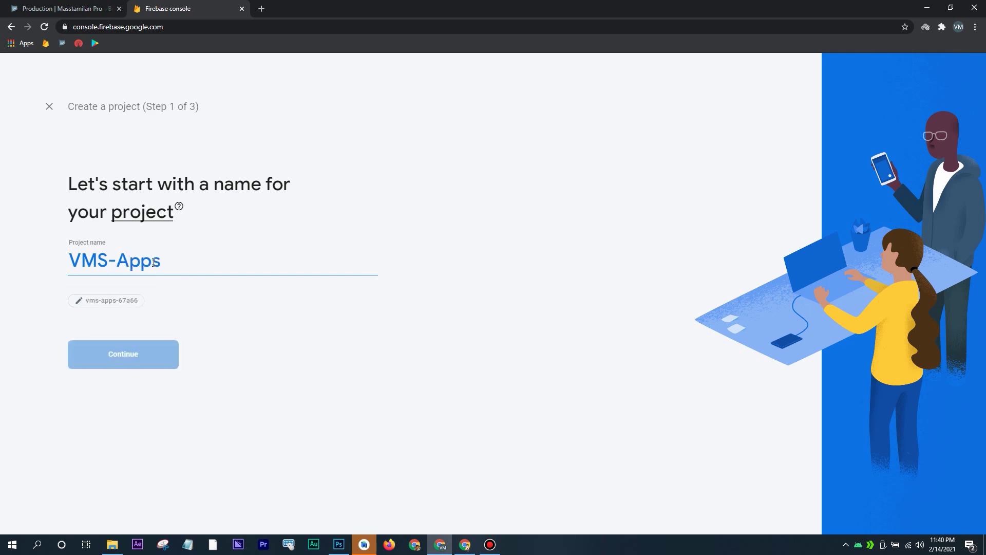
type("Dev")
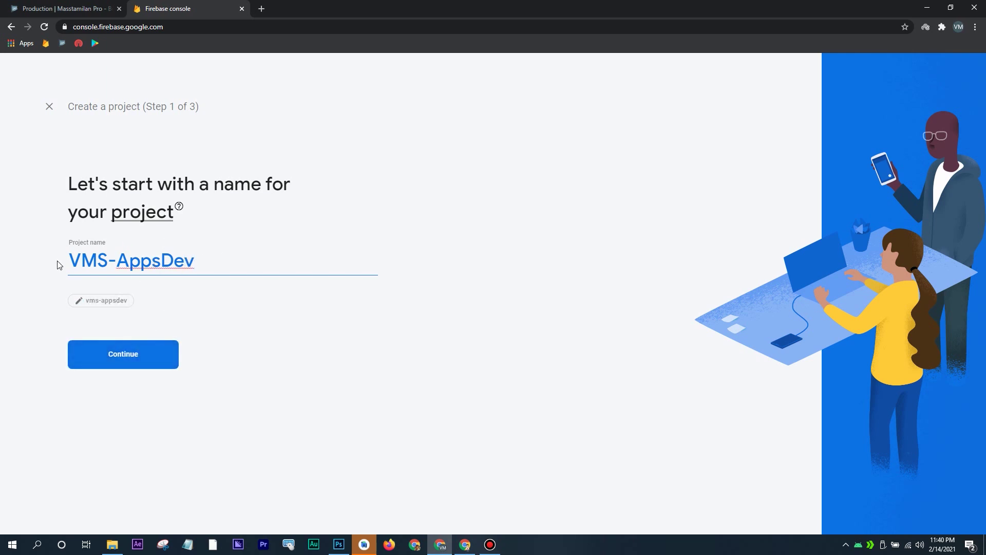
left_click(122, 363)
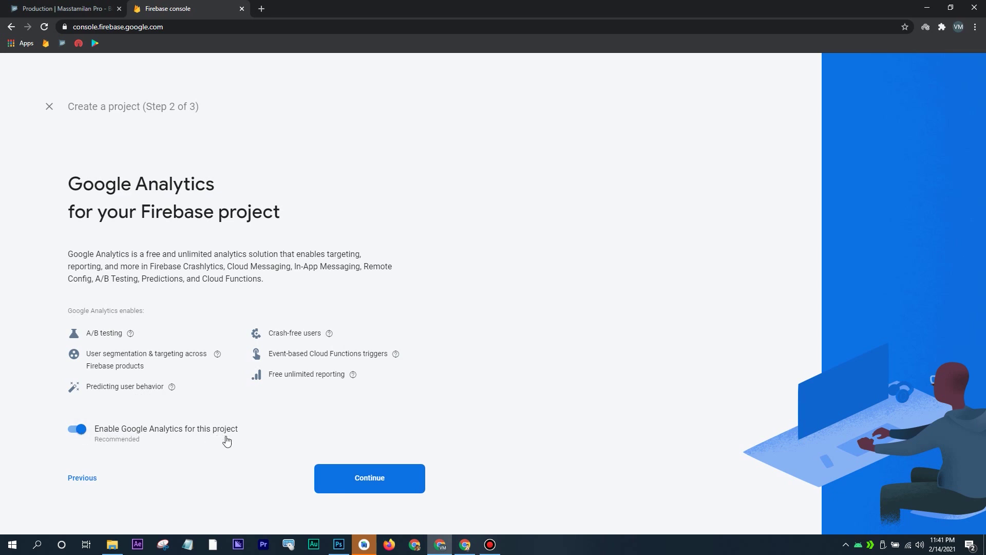
Step: Keep Google Analytics enabled for the project and choose Default Account for Firebase as its Analytics account
left_click(372, 478)
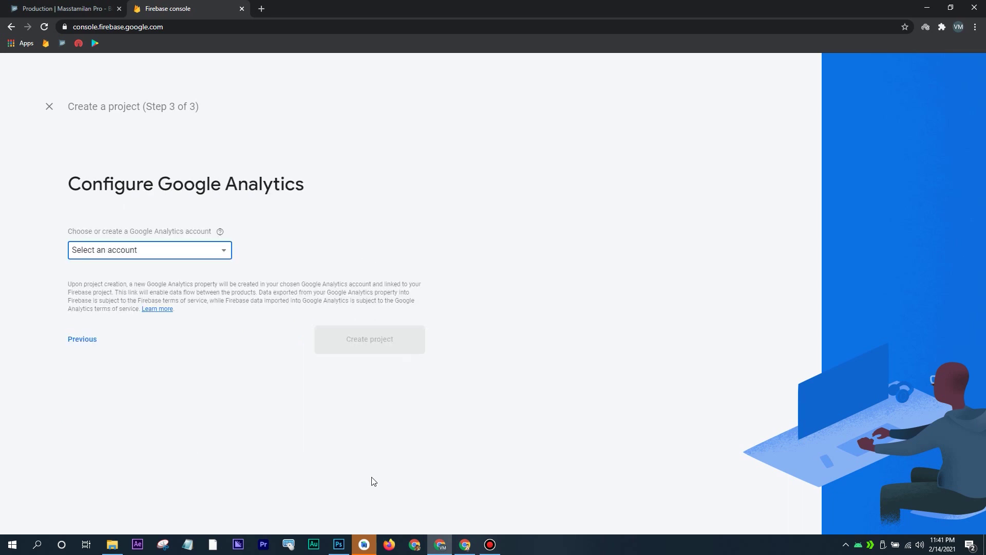
left_click(213, 251)
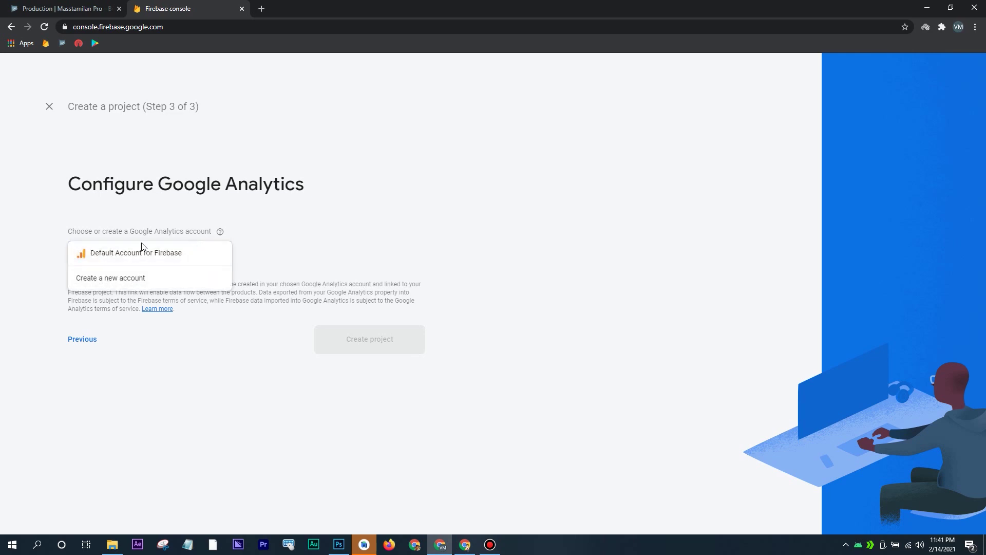
left_click(148, 254)
left_click(188, 250)
left_click(115, 279)
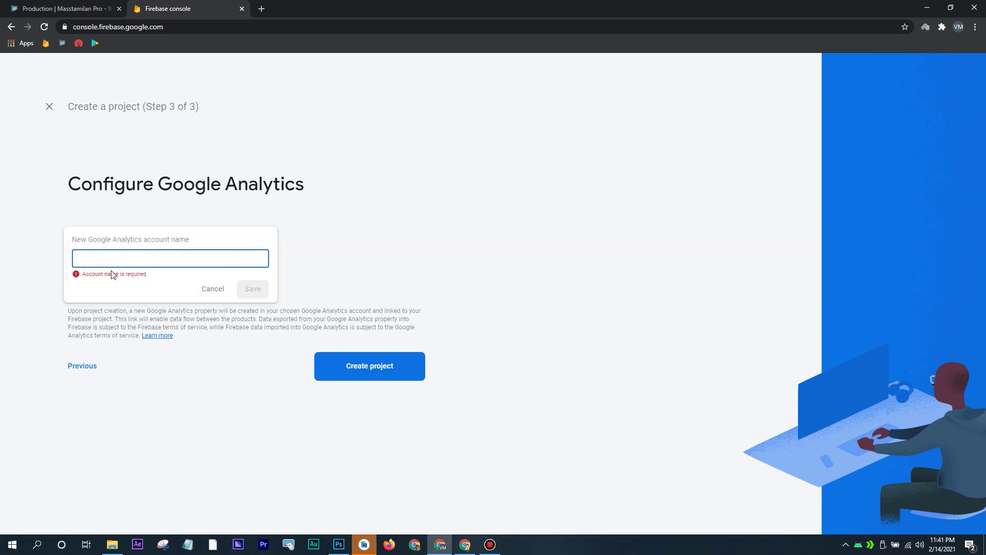
left_click(211, 289)
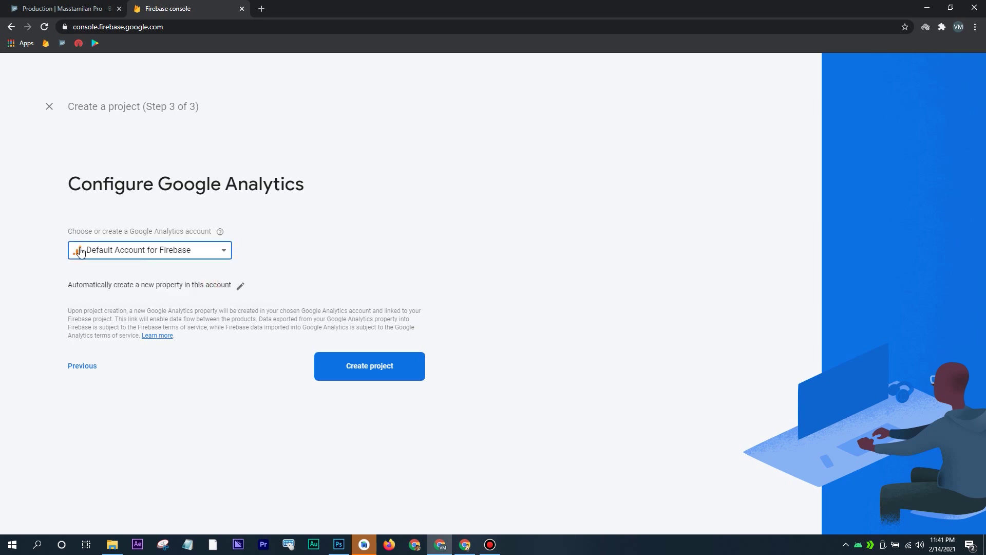
Step: Create the configured project and continue to its overview page
left_click(366, 369)
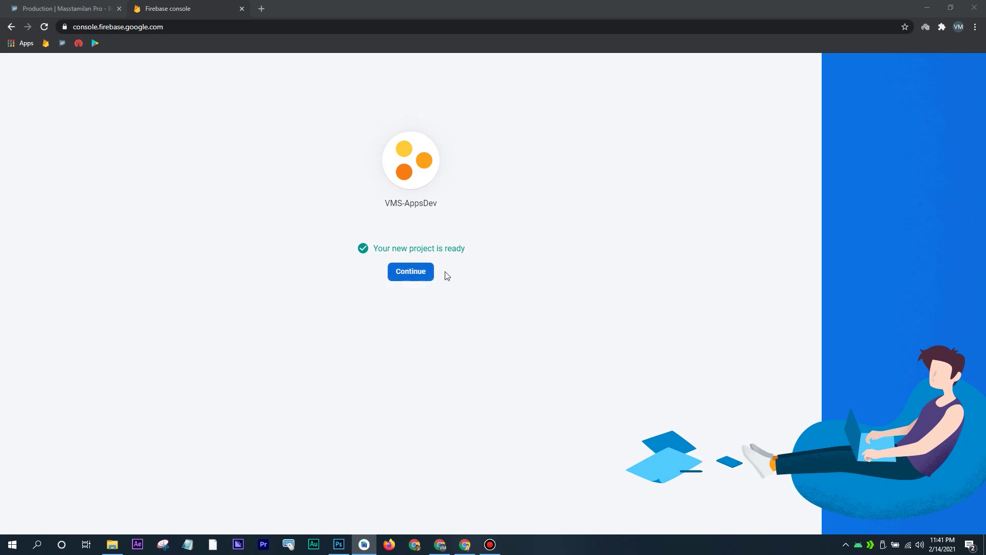
left_click(411, 275)
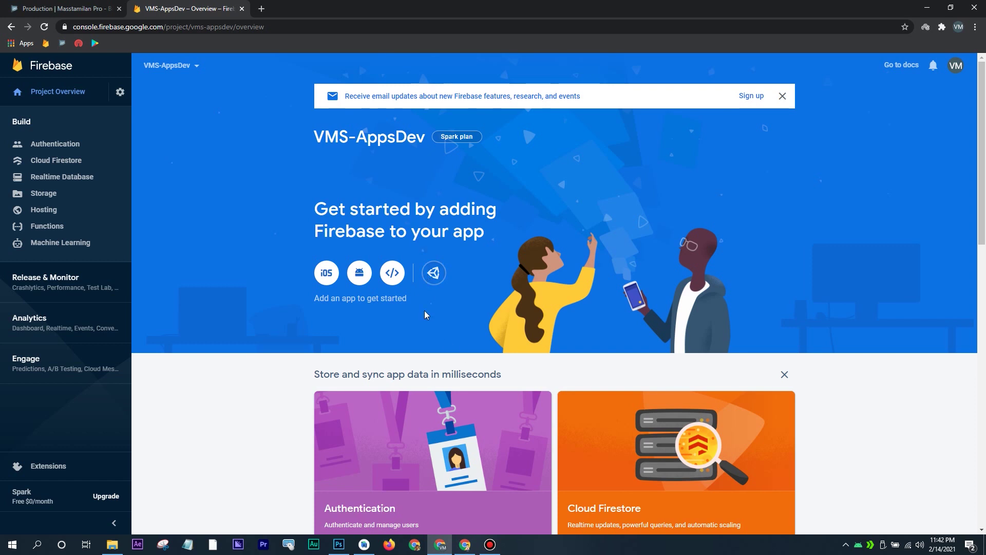
Step: Review the package name, nickname and SHA-1 certificate fields of the Android app registration form, and close it without registering an app
scroll(473, 313, "down", 1)
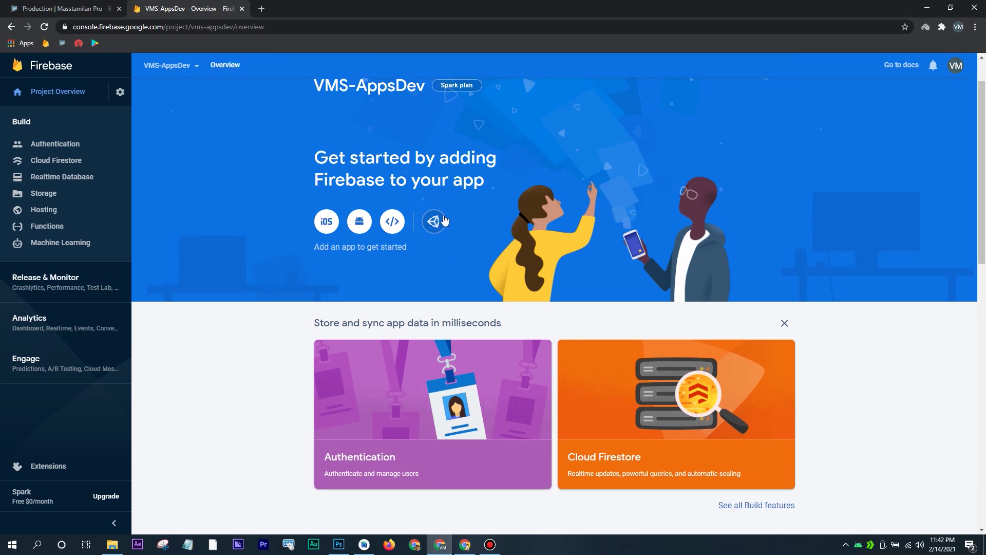
scroll(366, 223, "down", 1)
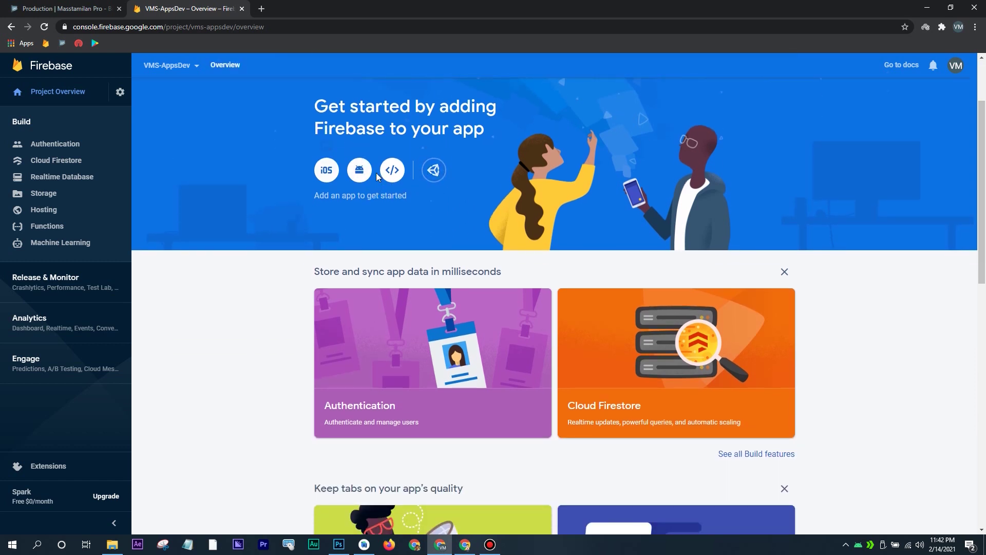
left_click(360, 171)
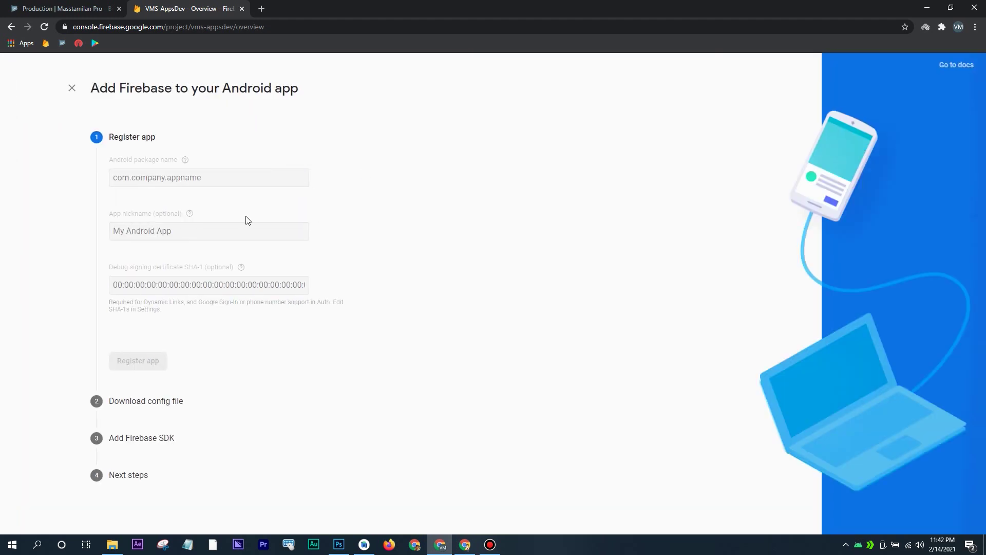
left_click(143, 176)
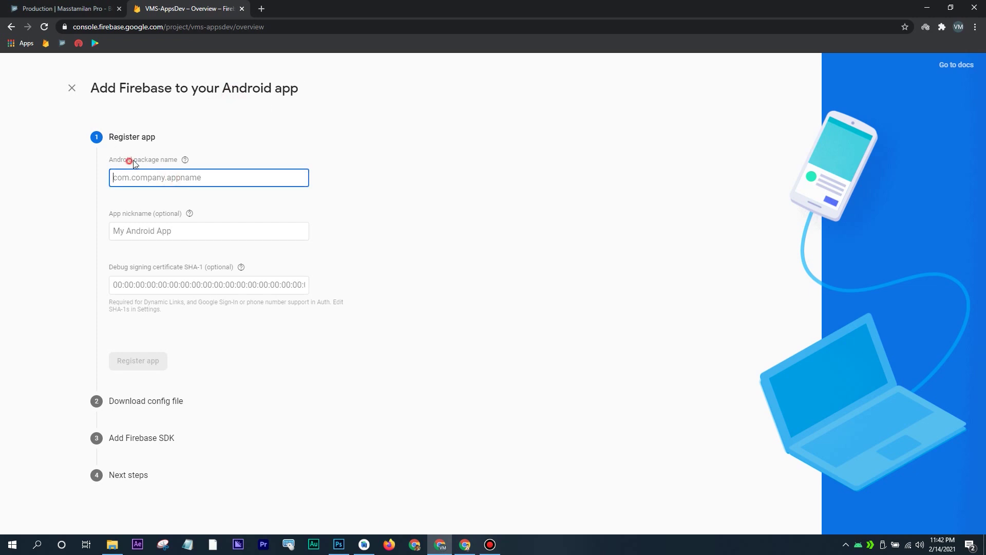
left_click(154, 229)
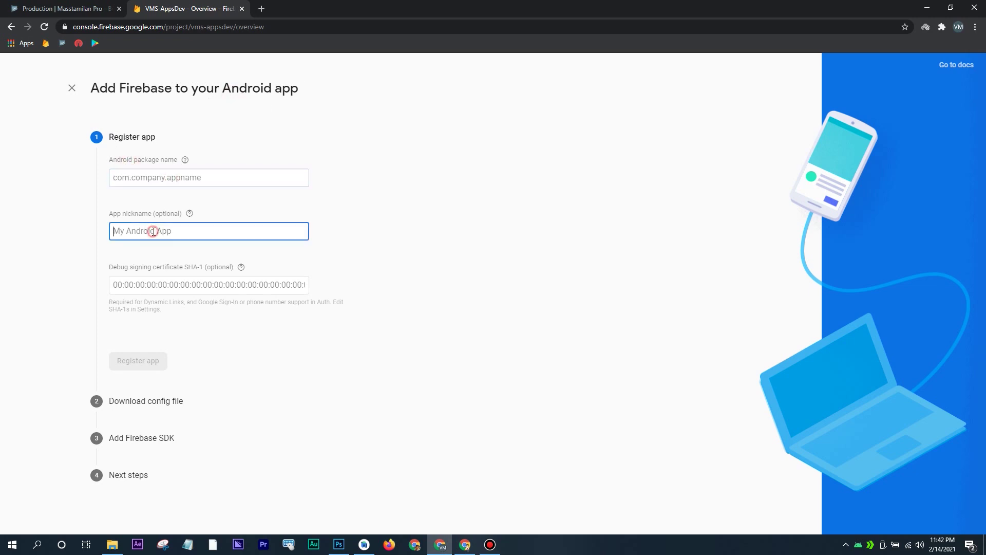
left_click(171, 291)
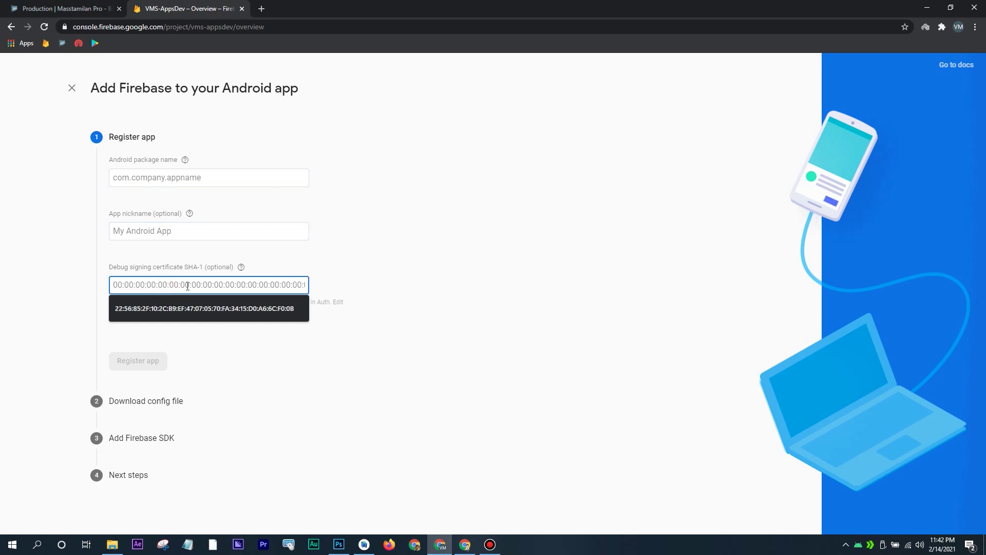
left_click(409, 276)
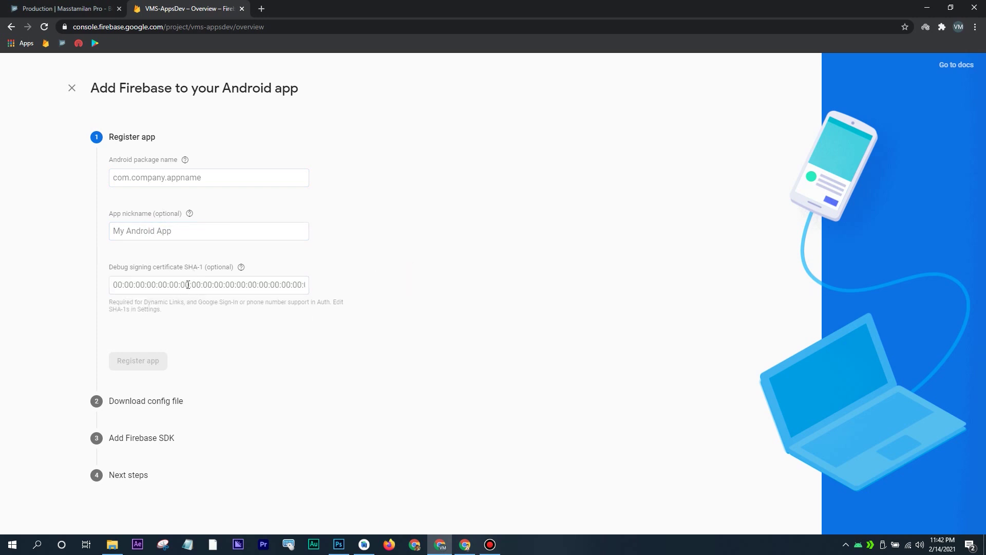
left_click(188, 285)
left_click(361, 278)
left_click(72, 88)
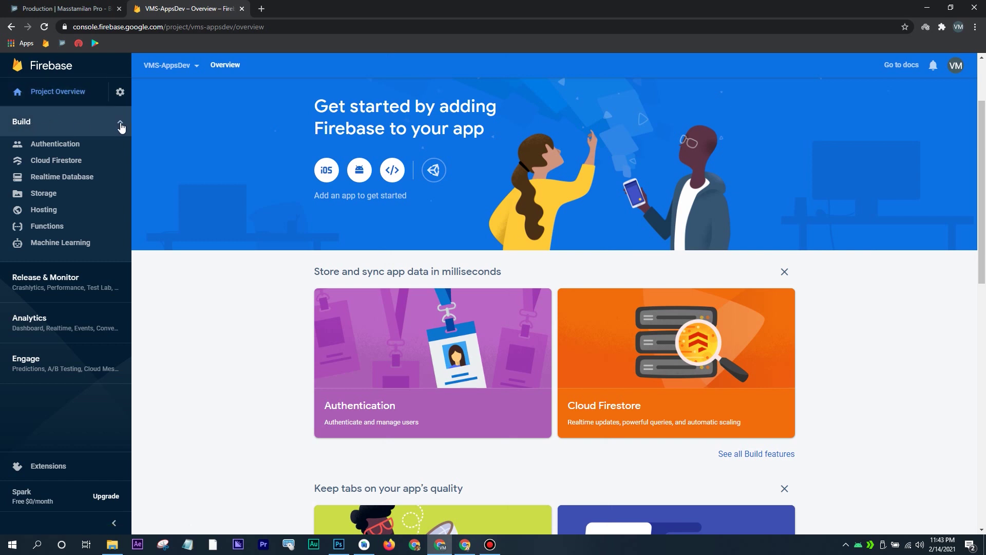
Step: Get started with Authentication for the project and review its sign-in providers and authorized domains
left_click(51, 148)
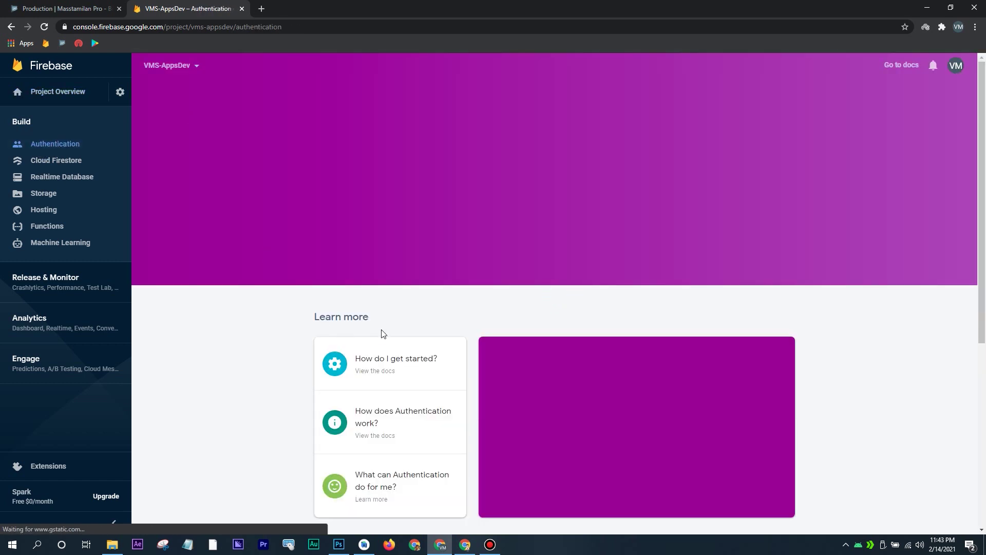
left_click(331, 208)
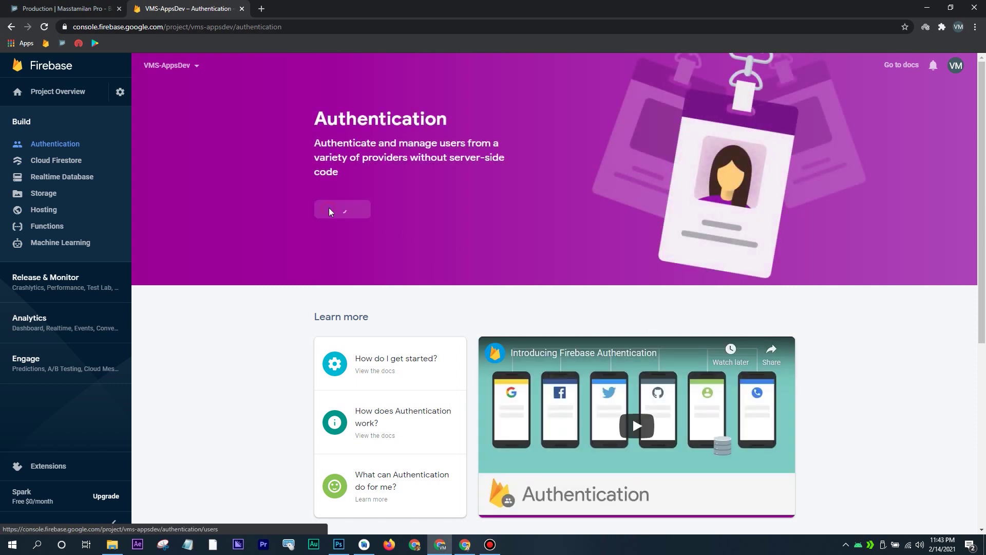
scroll(439, 291, "down", 6)
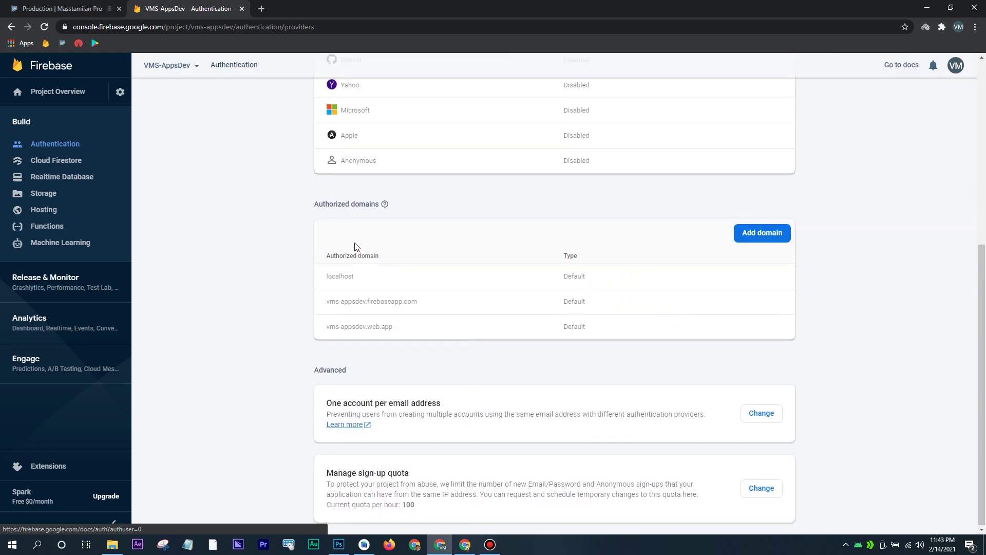
scroll(309, 196, "up", 4)
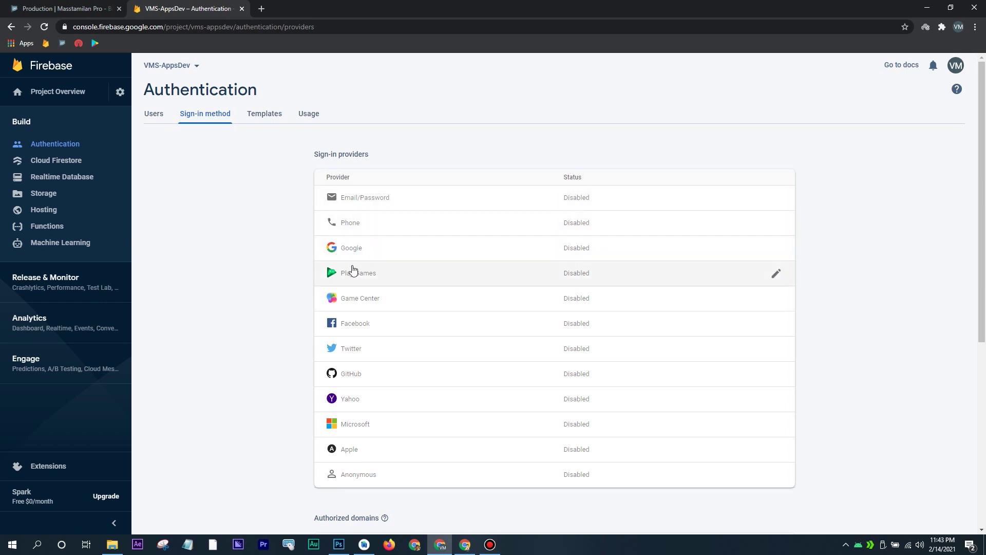
scroll(378, 404, "down", 1)
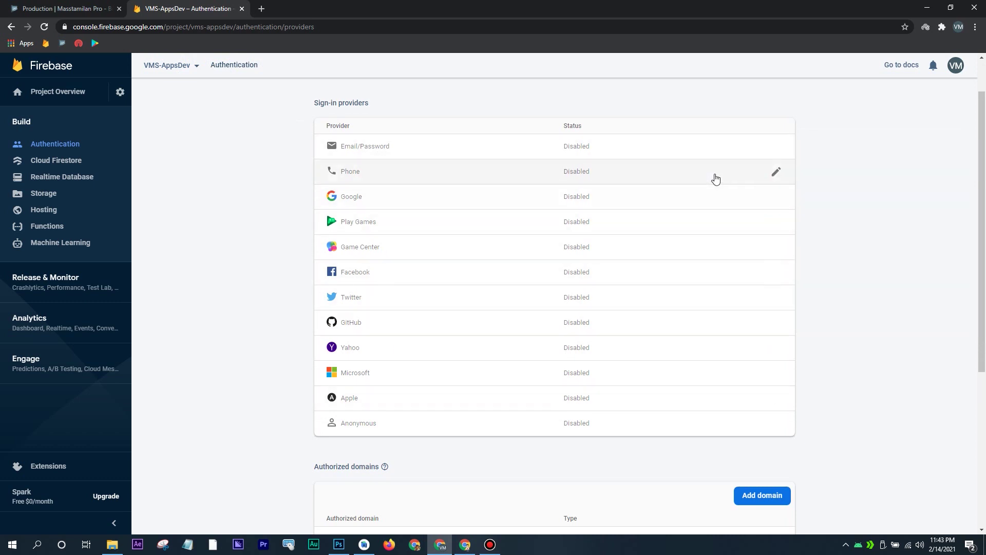
Step: Inspect the Phone sign-in provider's settings without enabling it, and look over the authorized domains and advanced sign-in options
left_click(777, 173)
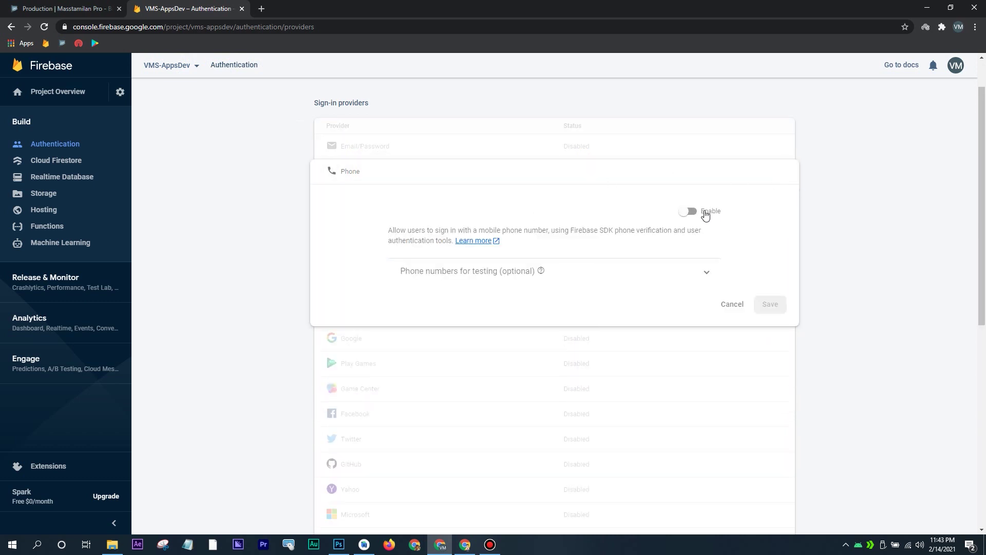
left_click(733, 307)
scroll(572, 285, "down", 5)
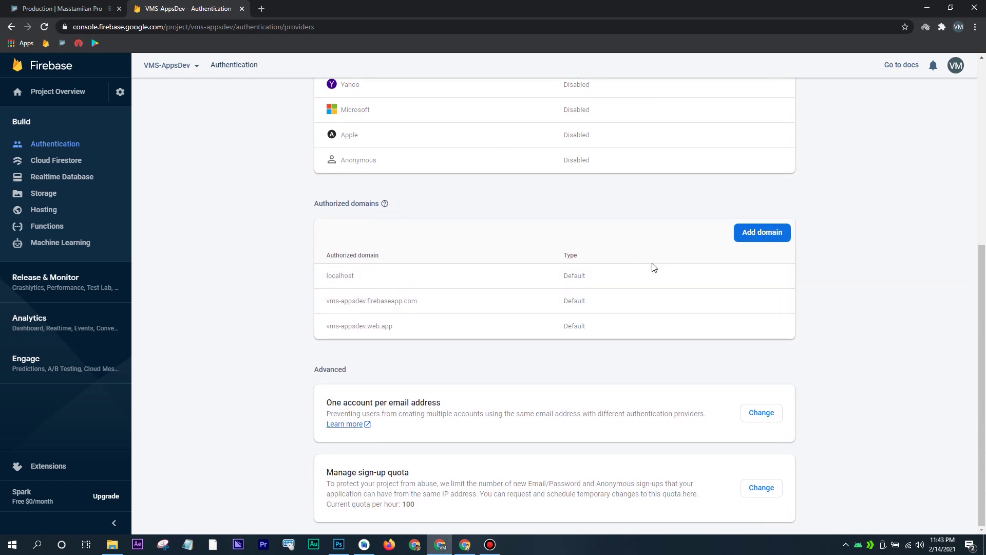
scroll(657, 270, "up", 1)
scroll(656, 269, "up", 6)
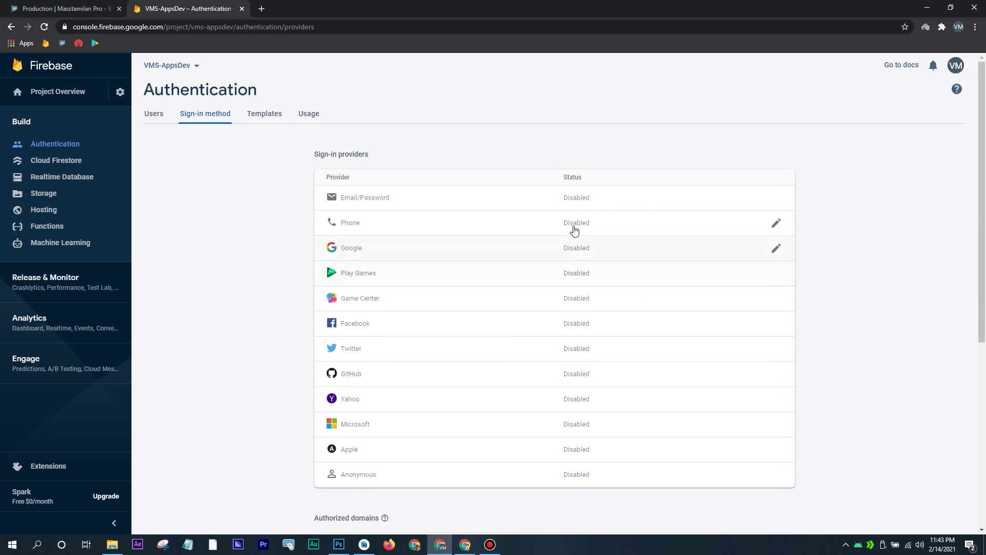
Step: View the Authentication message templates and the phone verification usage
left_click(258, 116)
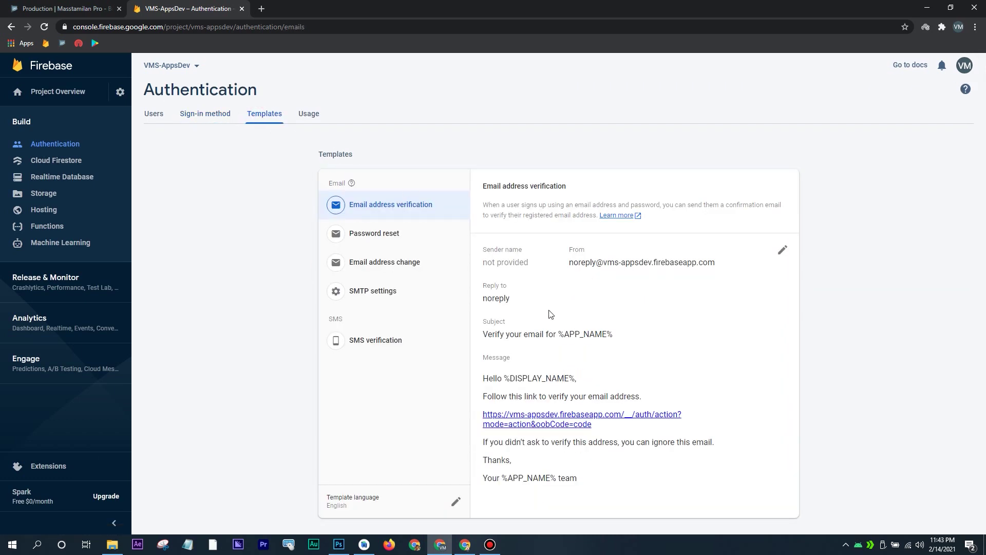
left_click(305, 116)
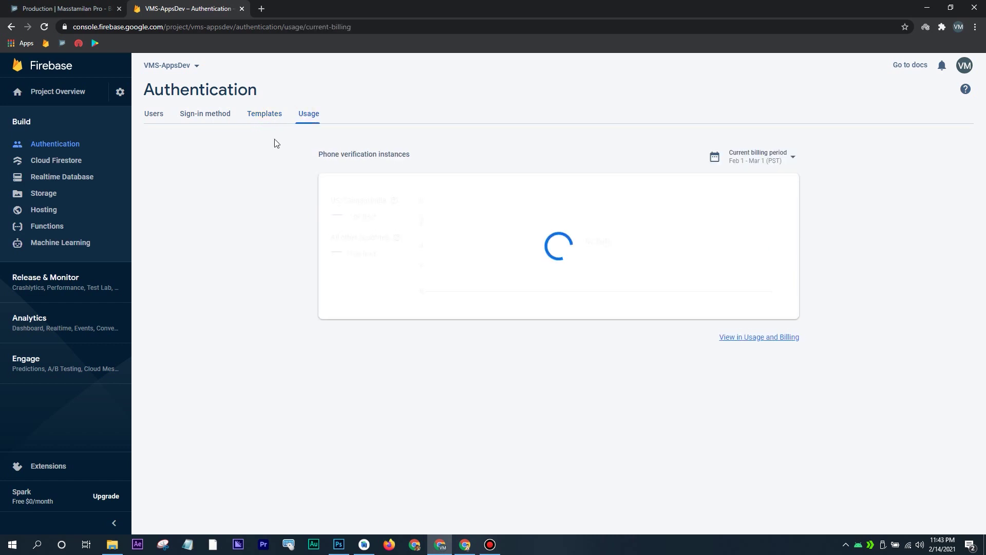
Step: Look through the project's Cloud Firestore, Realtime Database, Storage and Functions pages
left_click(102, 164)
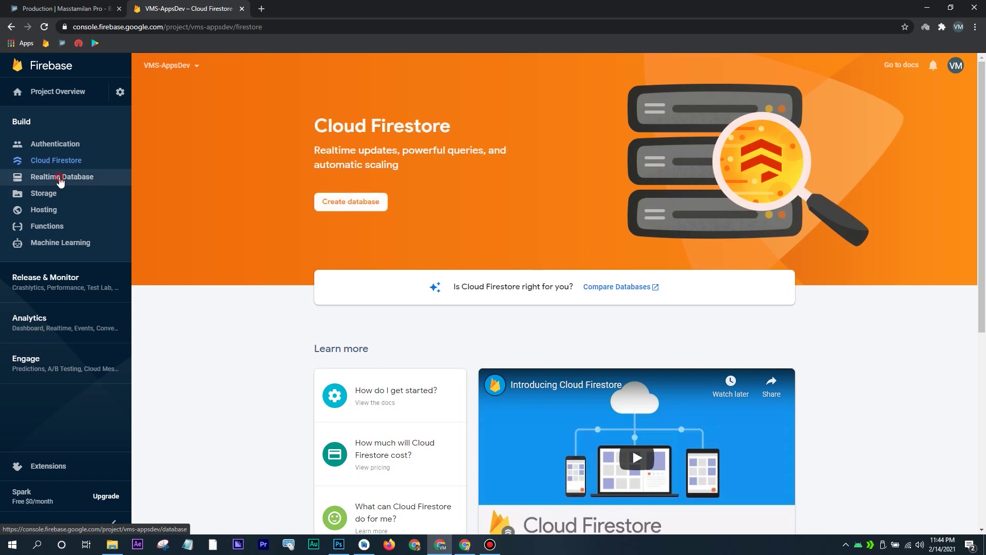
left_click(61, 179)
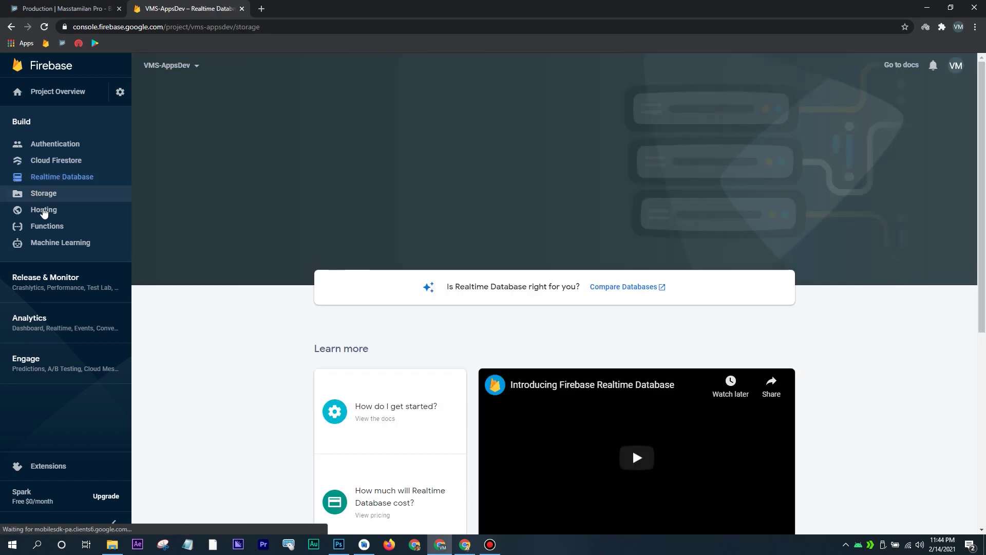
left_click(43, 193)
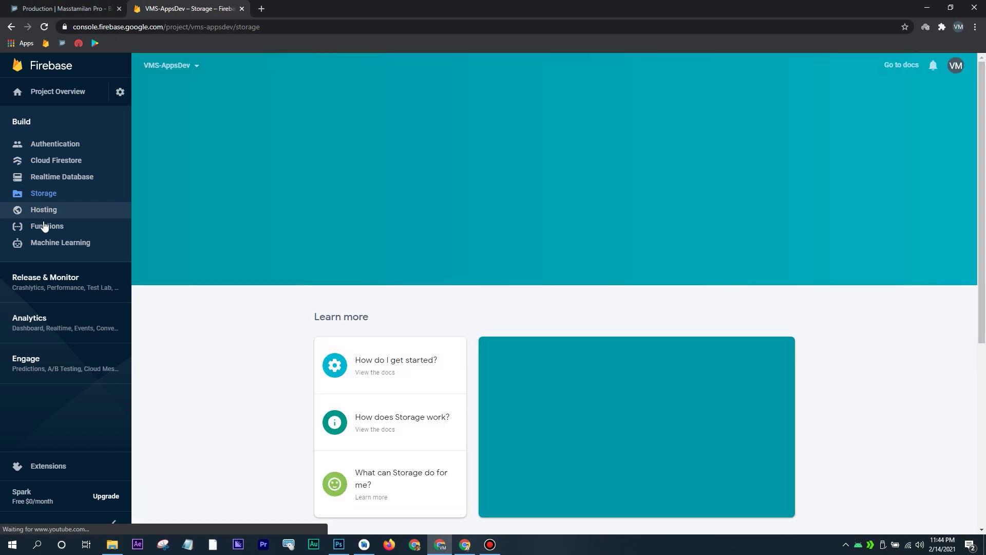
left_click(45, 226)
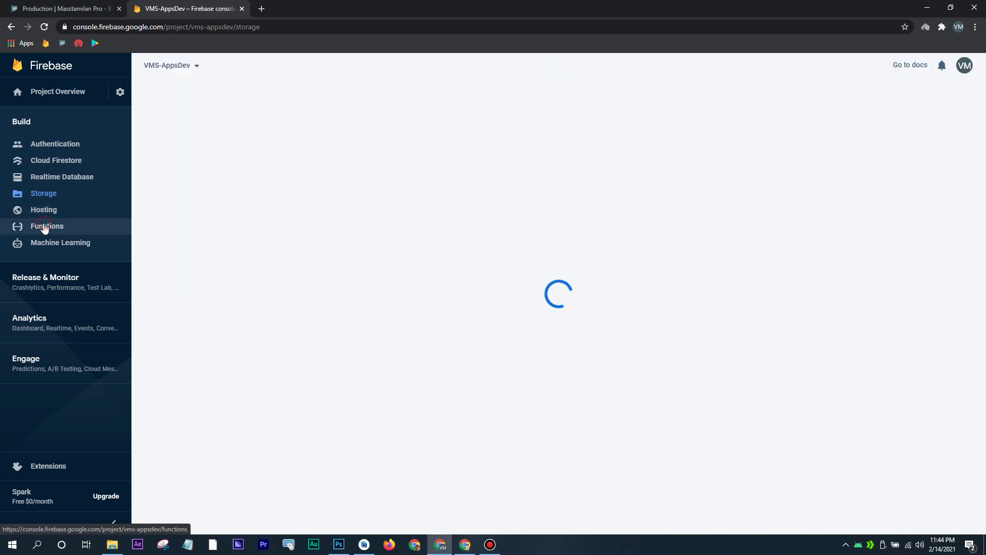
Step: View the Machine Learning page, the Release & Monitor features and the App Distribution page of the project
left_click(52, 245)
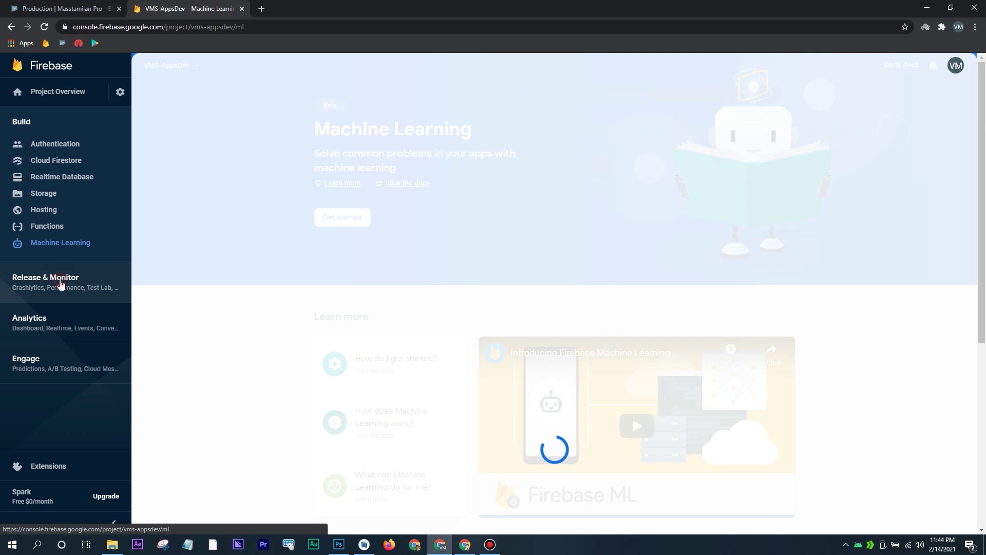
left_click(61, 282)
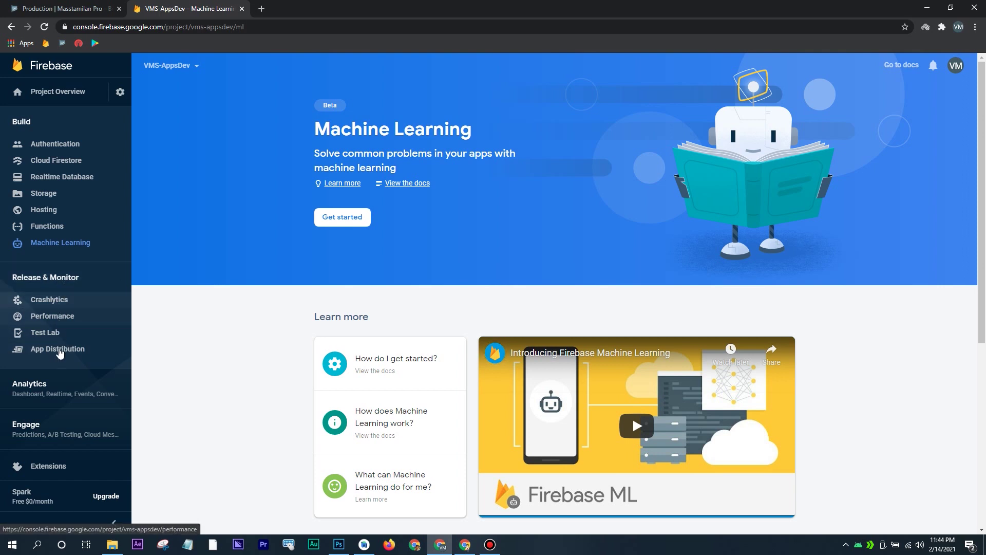
left_click(60, 352)
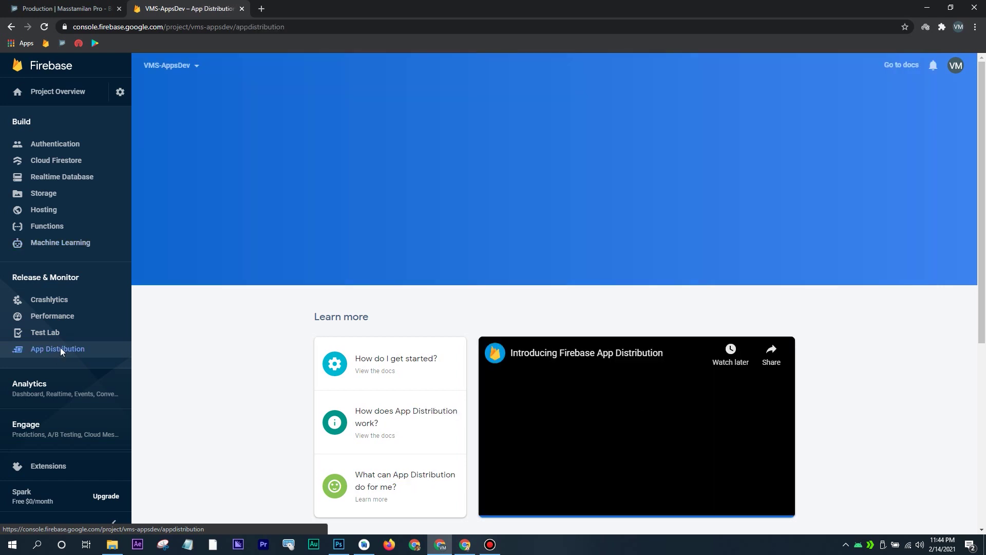
scroll(417, 369, "down", 3)
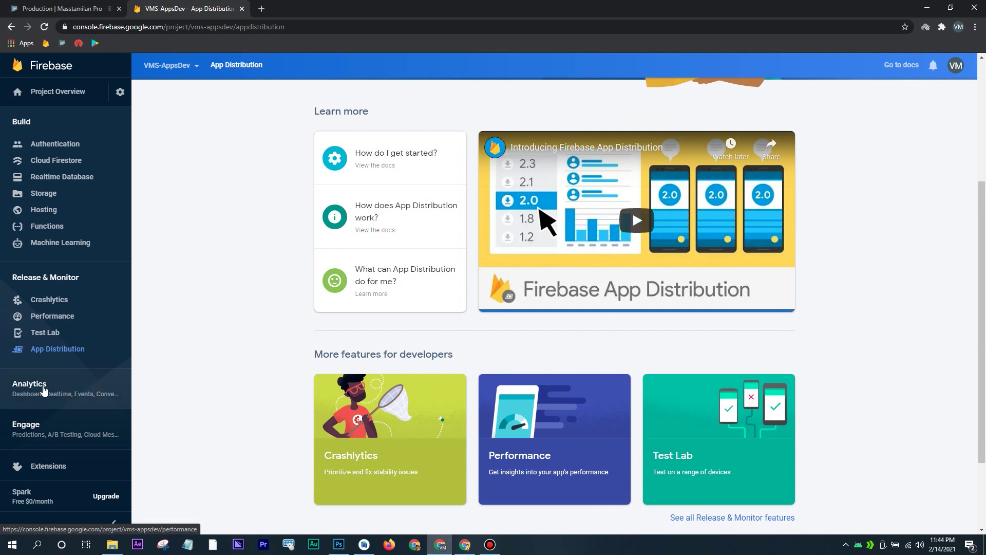
Step: Look through the Analytics and Engage feature lists of the project, including the Analytics overview page
left_click(61, 390)
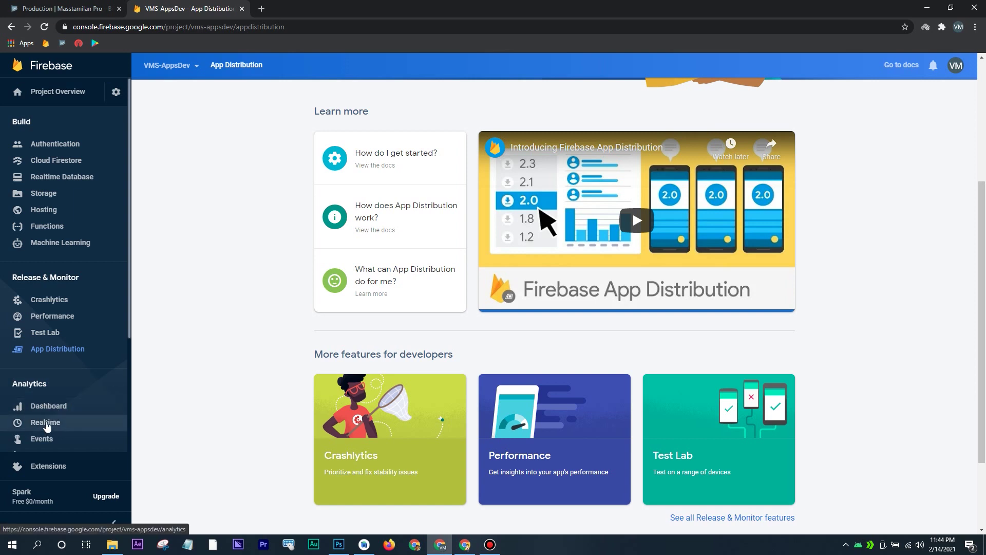
scroll(62, 422, "down", 3)
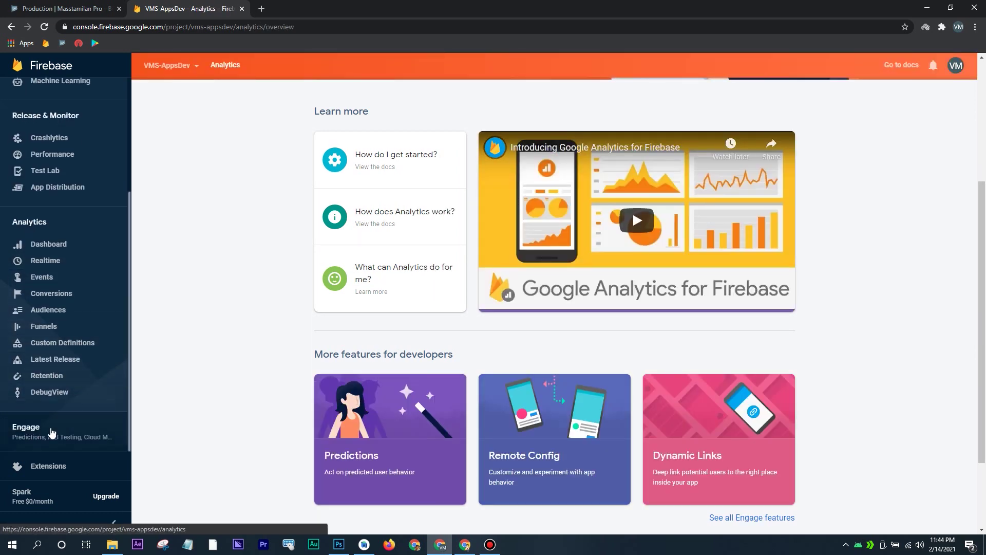
left_click(70, 436)
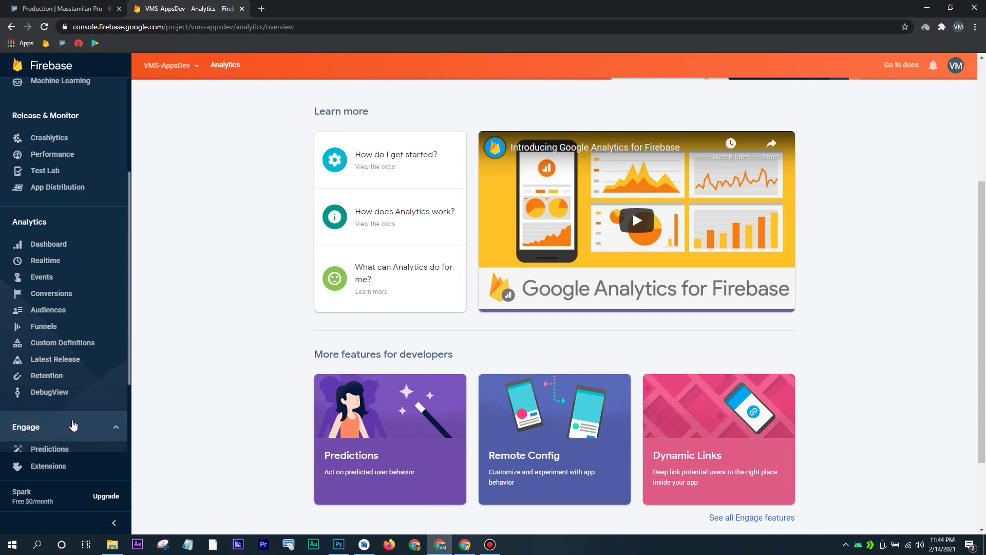
scroll(75, 411, "down", 2)
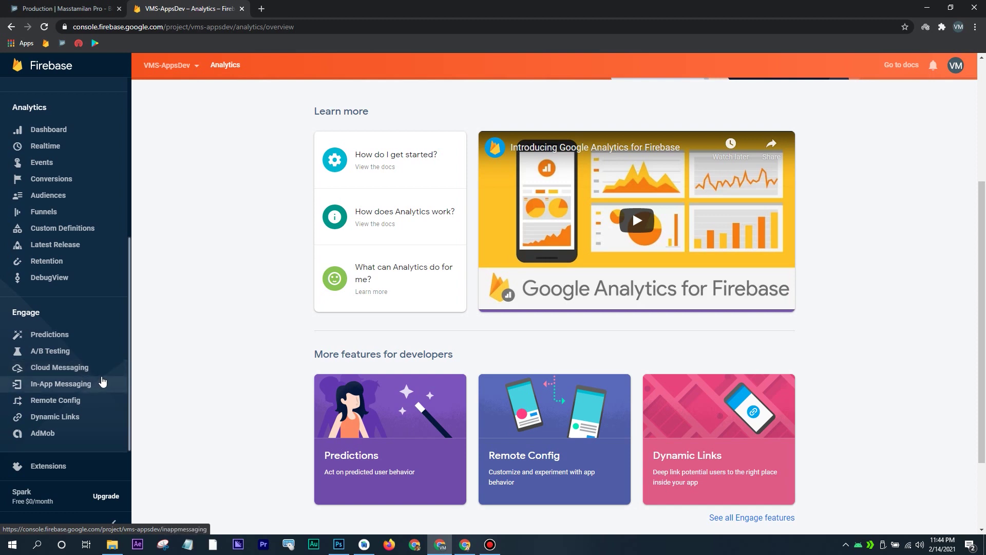
scroll(103, 383, "up", 5)
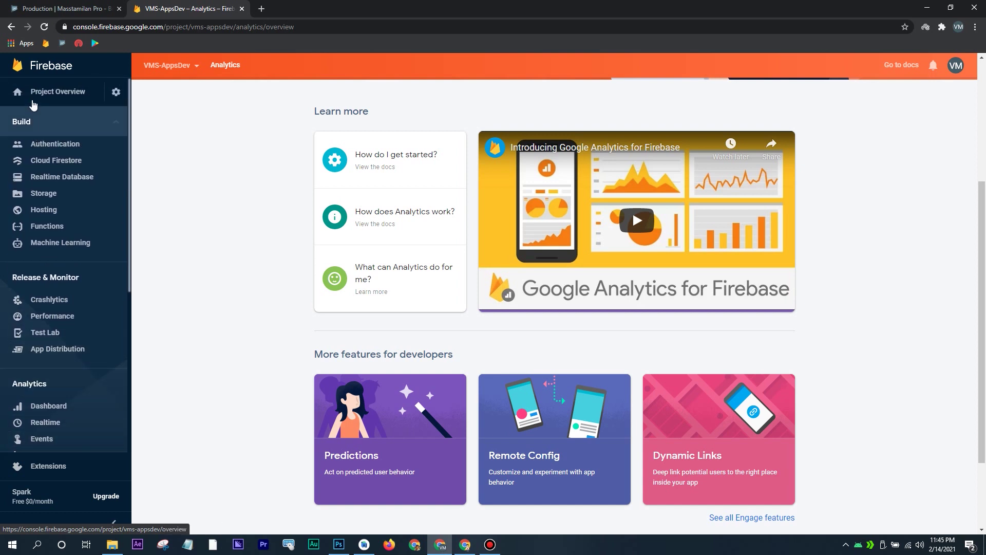